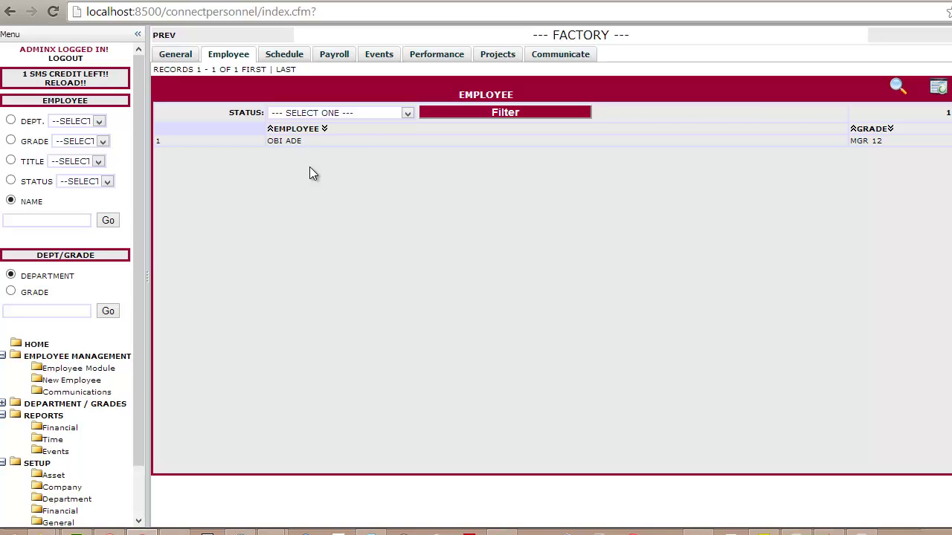
# Step: Add a Payment-FACTORY PAY salary index for all grades and employees of the Factory department in payroll
pyautogui.click(332, 56)
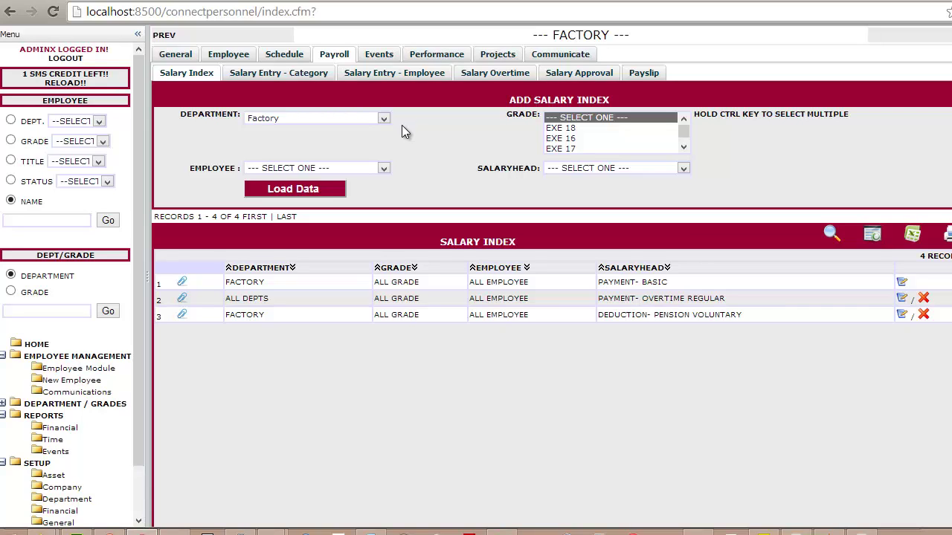
pyautogui.click(363, 170)
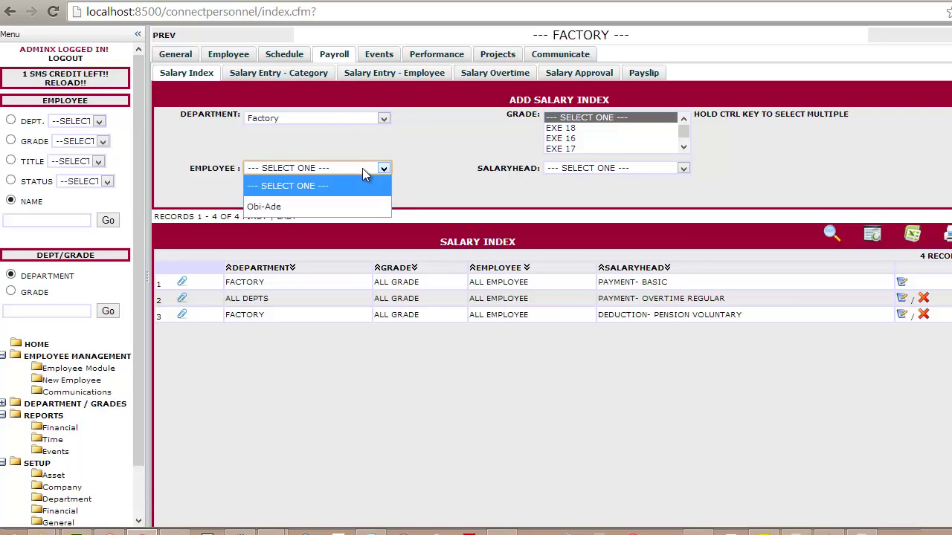
pyautogui.click(531, 150)
pyautogui.click(592, 169)
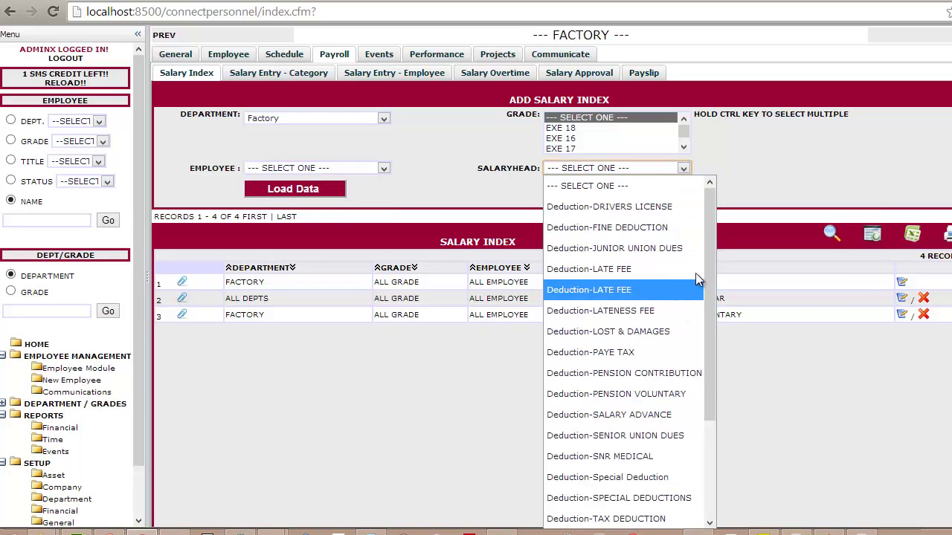
pyautogui.moveTo(708, 282); pyautogui.dragTo(722, 388)
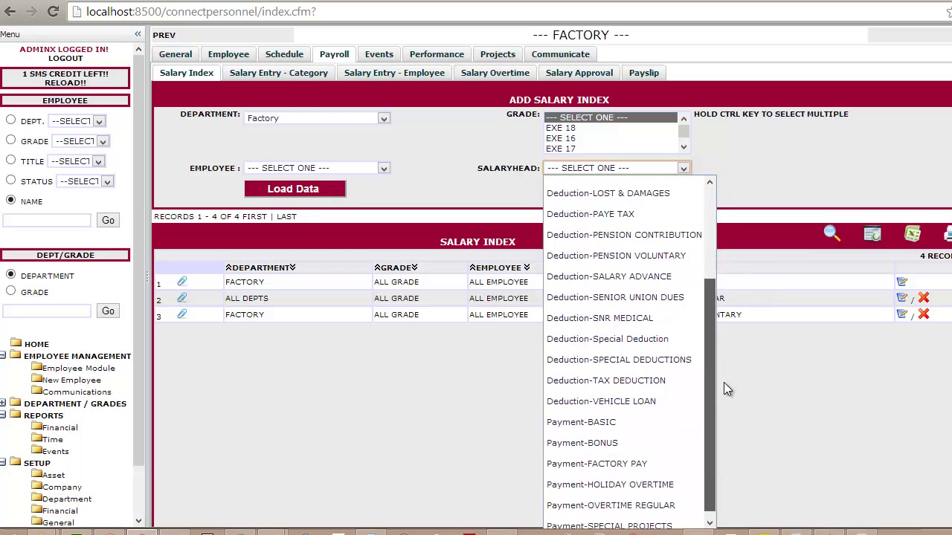
pyautogui.click(649, 457)
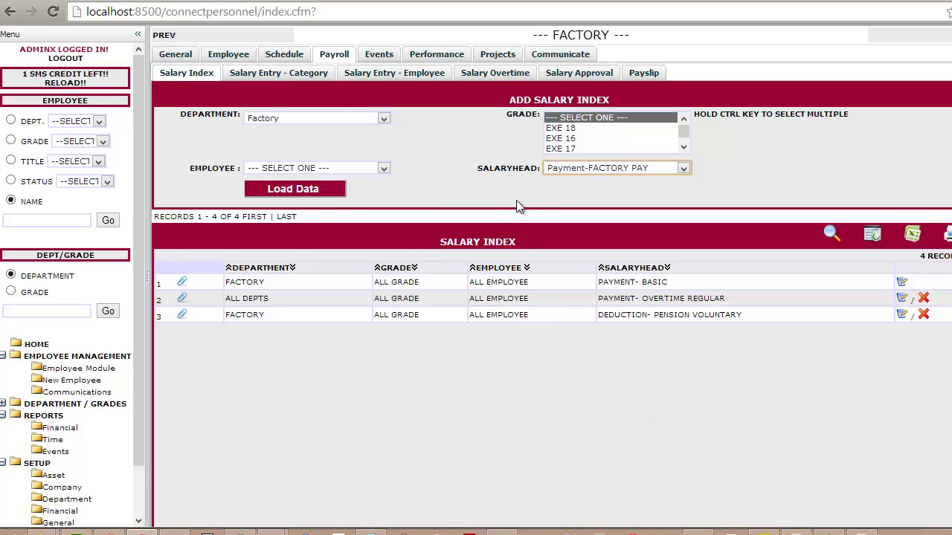
pyautogui.click(290, 190)
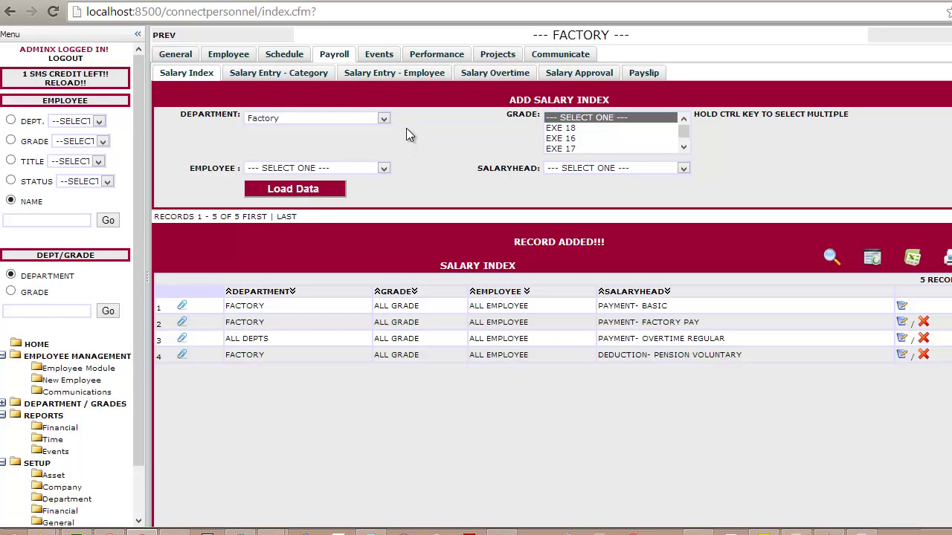
# Step: Add a Deduction-SALARY ADVANCE salary index with no specific department, grade or employee, so it applies to all departments
pyautogui.click(384, 171)
pyautogui.click(430, 153)
pyautogui.click(384, 118)
pyautogui.click(370, 139)
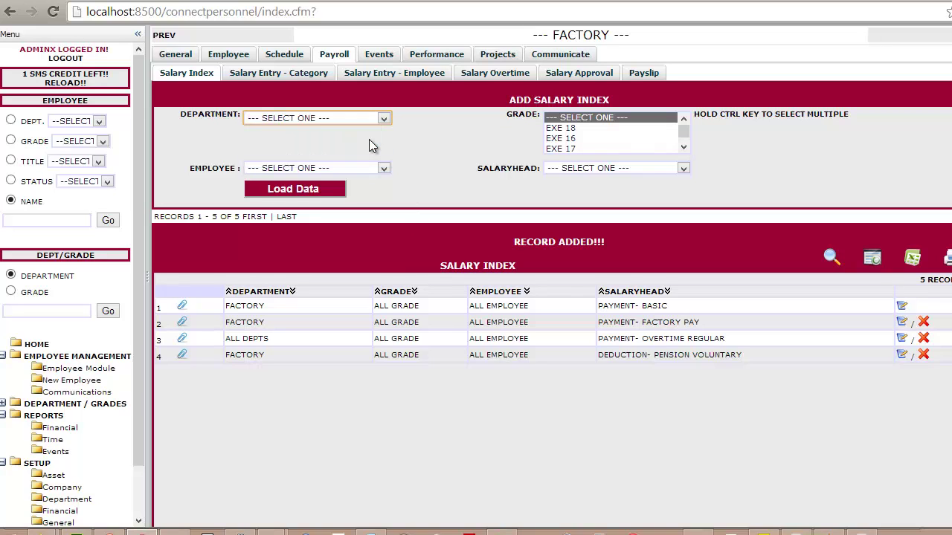
pyautogui.click(556, 168)
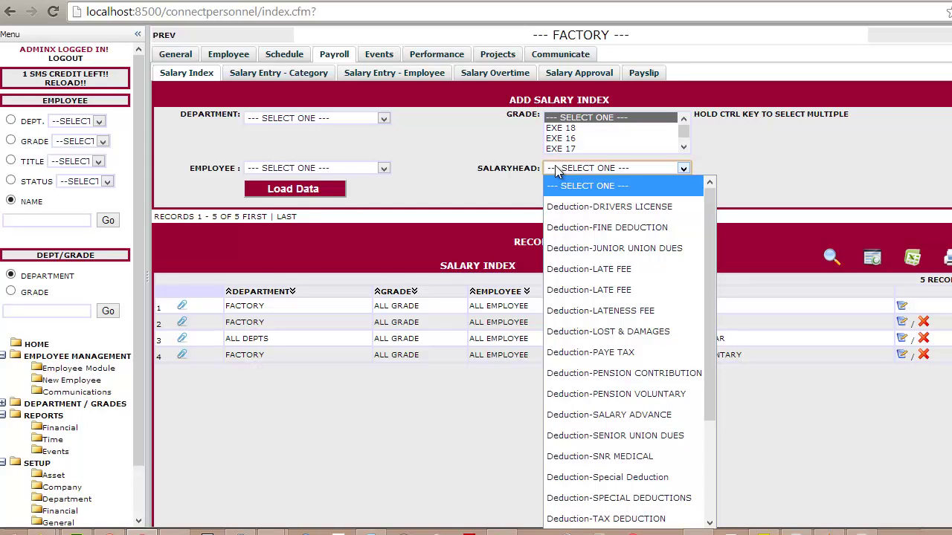
pyautogui.click(674, 423)
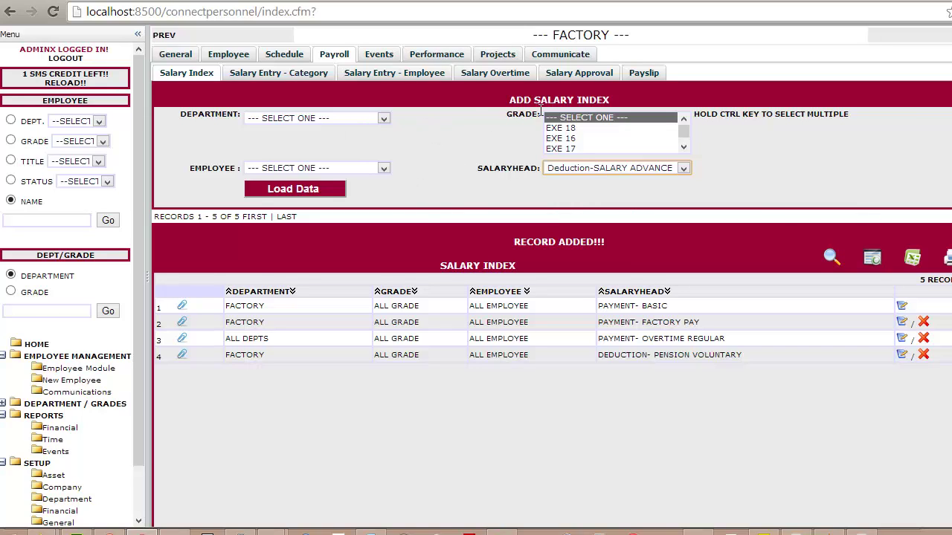
pyautogui.click(313, 189)
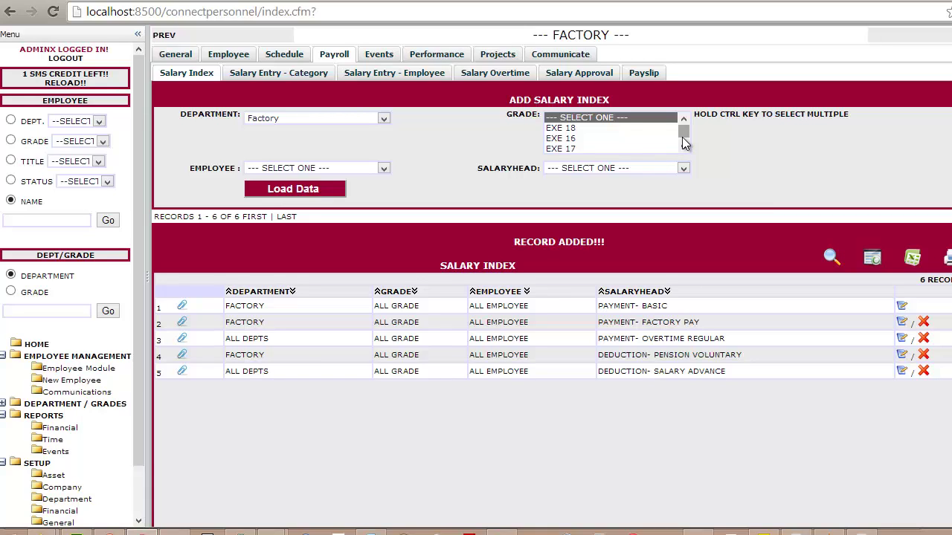
# Step: Add a Deduction-SENIOR UNION DUES salary index for grades EXE 18 and EXE 16 in the Factory department
pyautogui.keyDown('ctrl'); pyautogui.click(588, 127); pyautogui.keyUp('ctrl')
pyautogui.keyDown('ctrl'); pyautogui.click(582, 139); pyautogui.keyUp('ctrl')
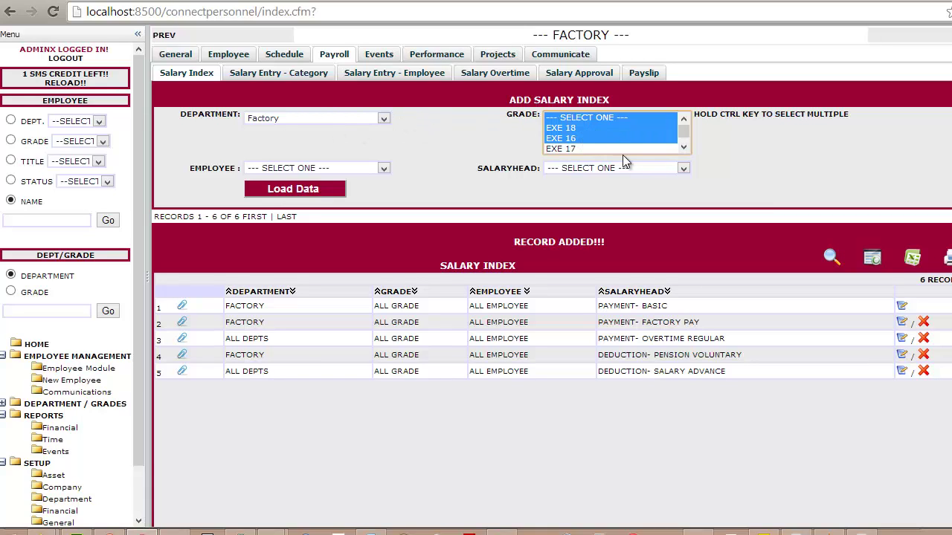
pyautogui.click(583, 168)
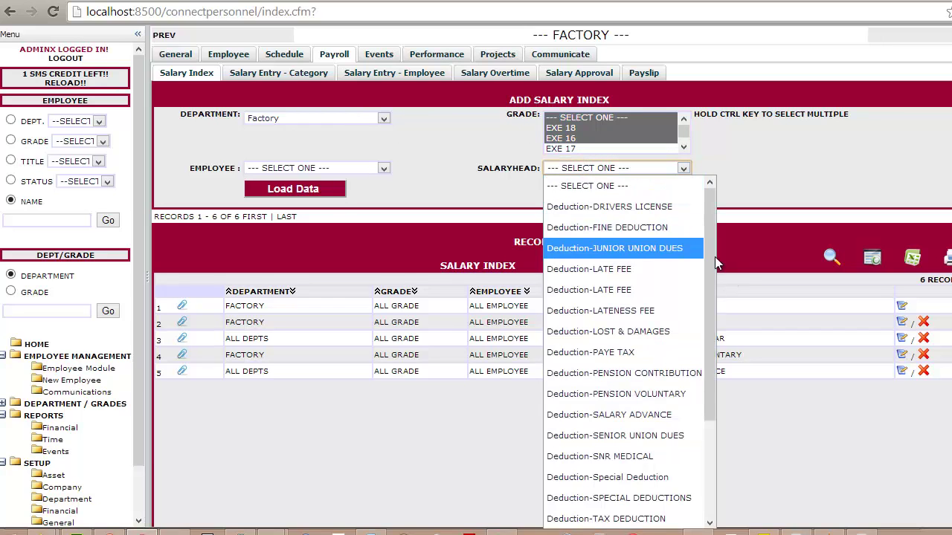
pyautogui.click(656, 435)
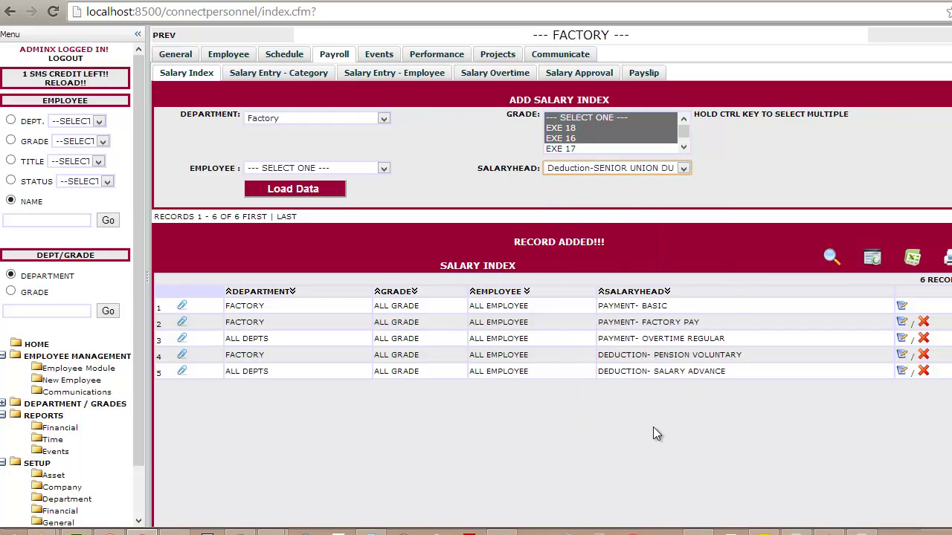
pyautogui.keyDown('ctrl'); pyautogui.click(607, 117); pyautogui.keyUp('ctrl')
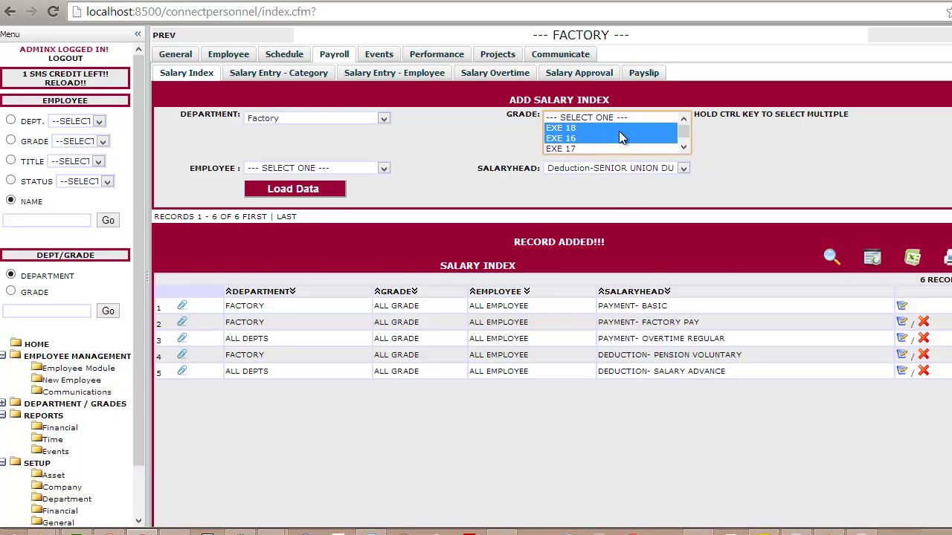
pyautogui.click(304, 190)
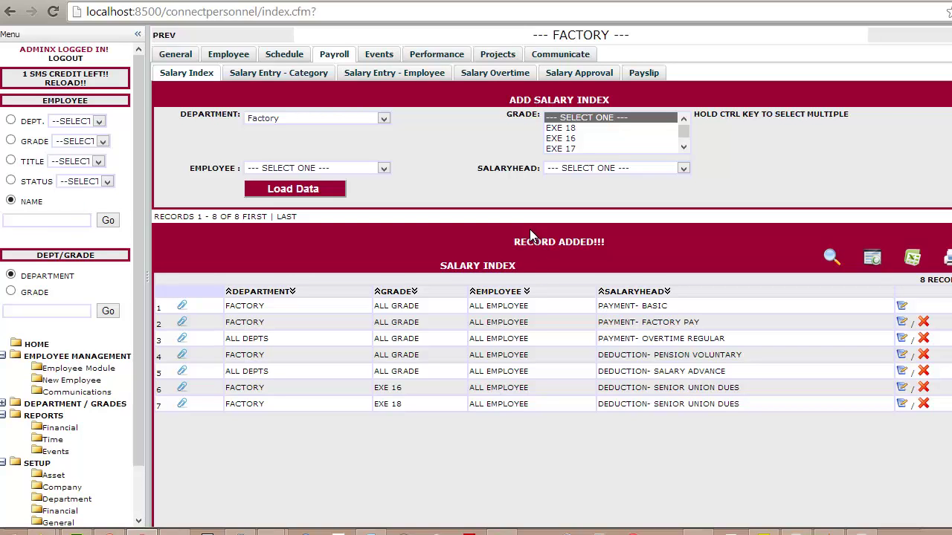
# Step: View the salary entry by employee and examine the loaded employee's index
pyautogui.click(267, 72)
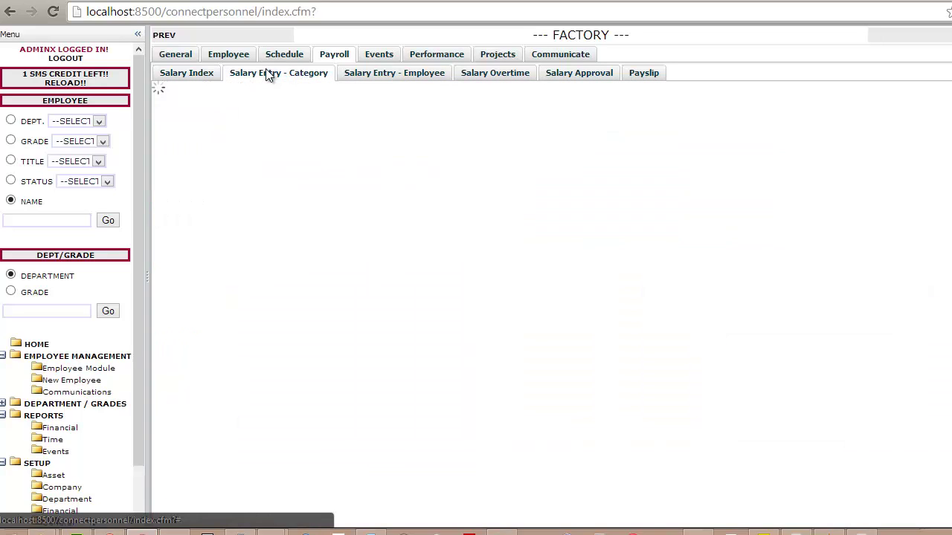
pyautogui.click(355, 75)
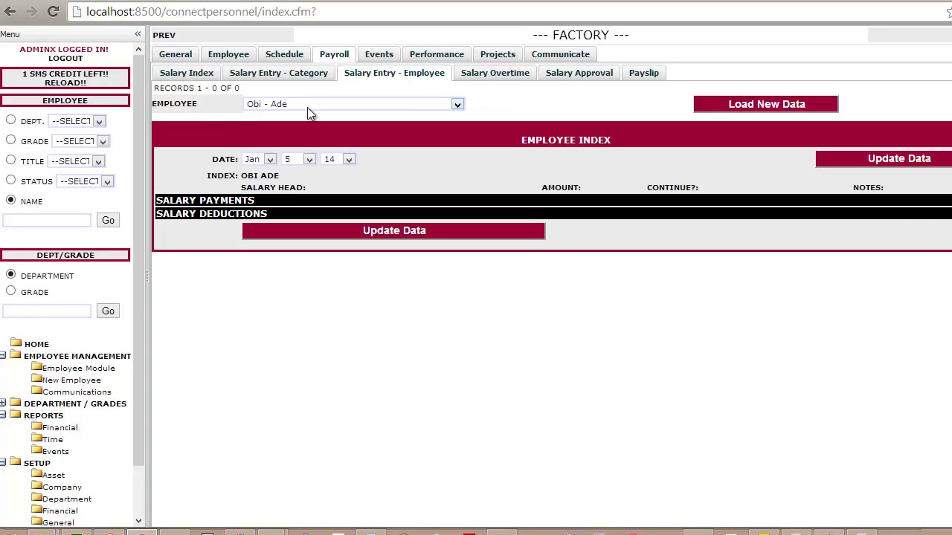
pyautogui.click(709, 98)
pyautogui.moveTo(208, 175); pyautogui.dragTo(284, 181)
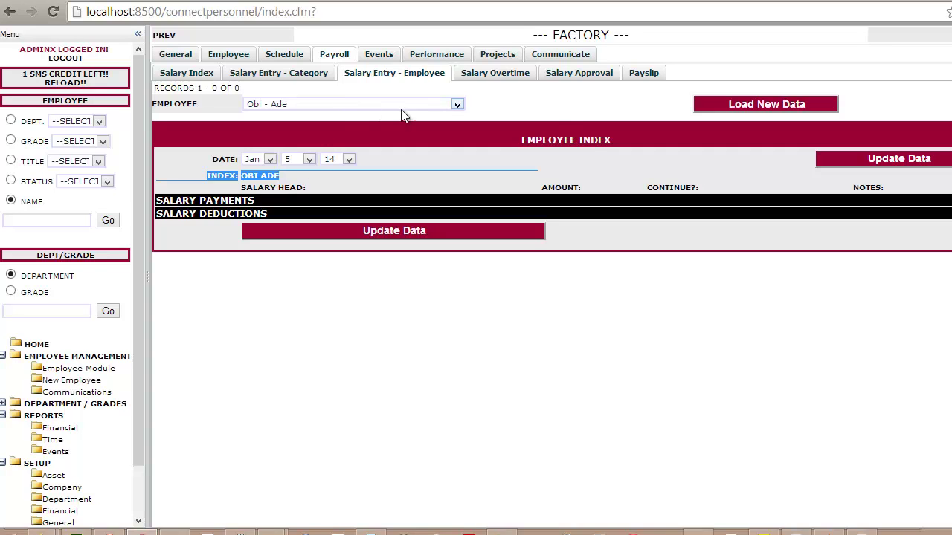
# Step: Go to salary entry by category and examine the available salary heads
pyautogui.click(247, 78)
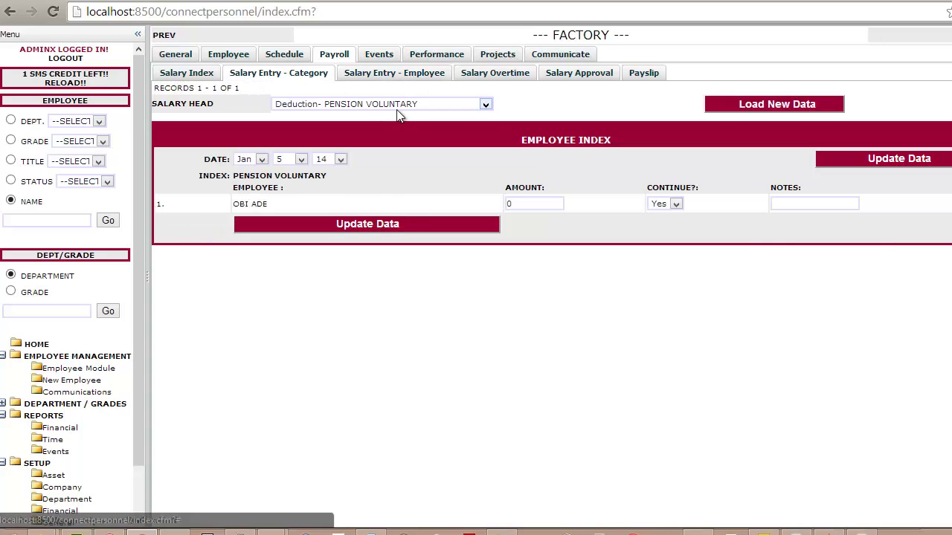
pyautogui.click(396, 108)
pyautogui.click(470, 115)
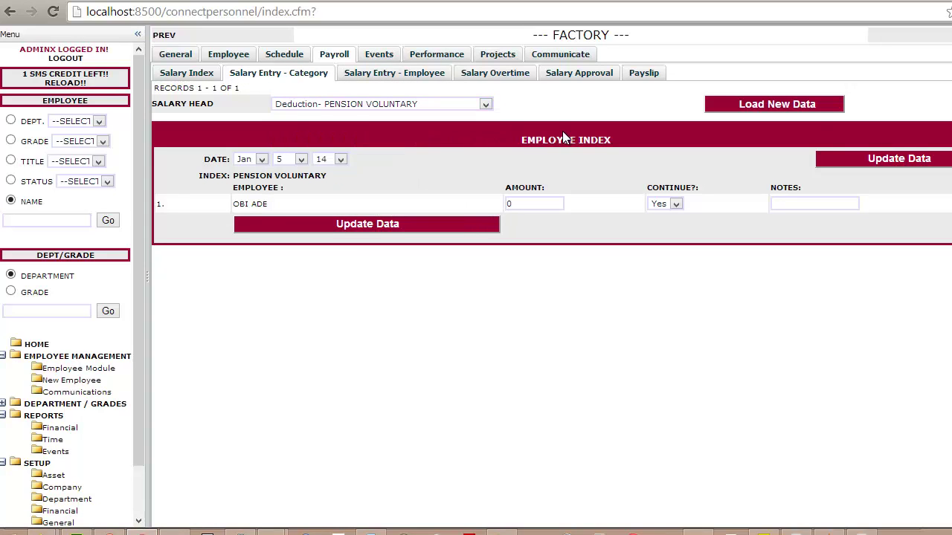
pyautogui.click(405, 108)
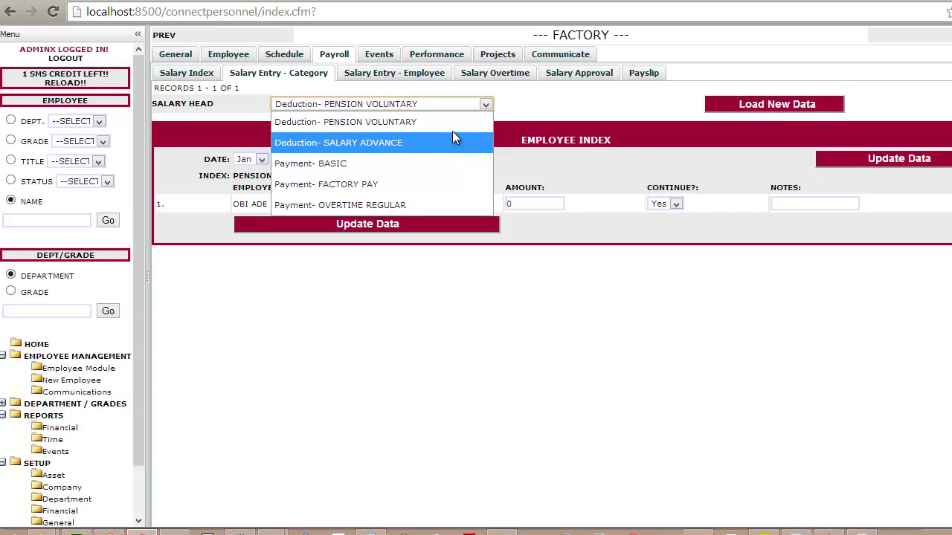
pyautogui.click(552, 107)
pyautogui.click(552, 100)
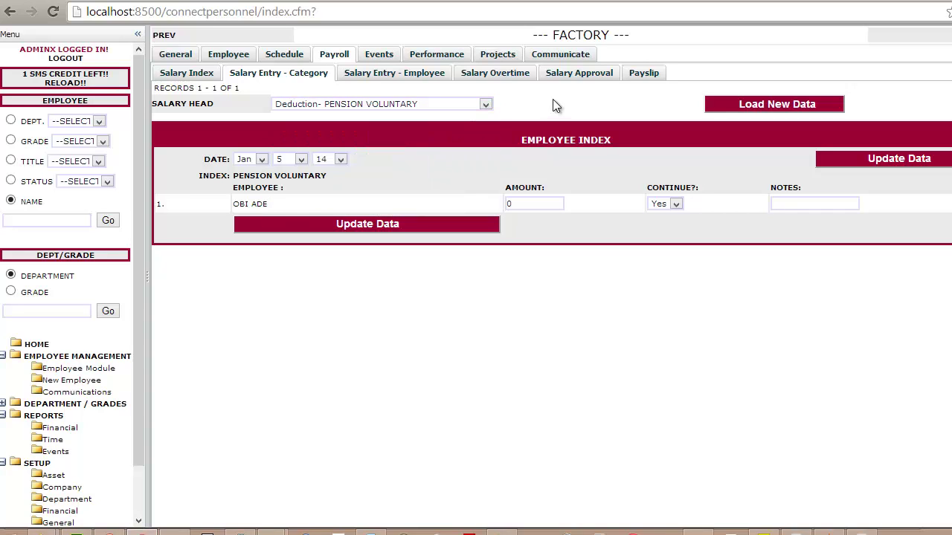
pyautogui.click(438, 102)
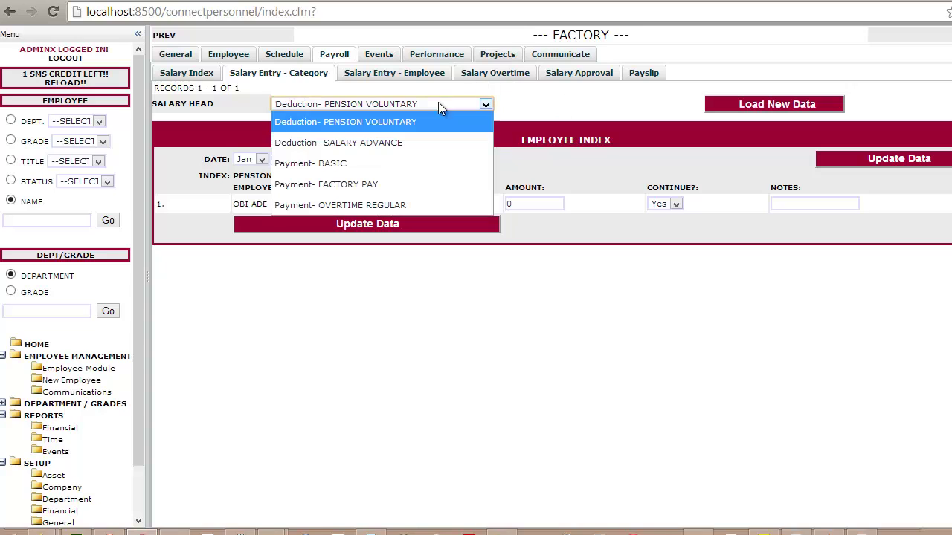
pyautogui.click(553, 130)
pyautogui.click(553, 132)
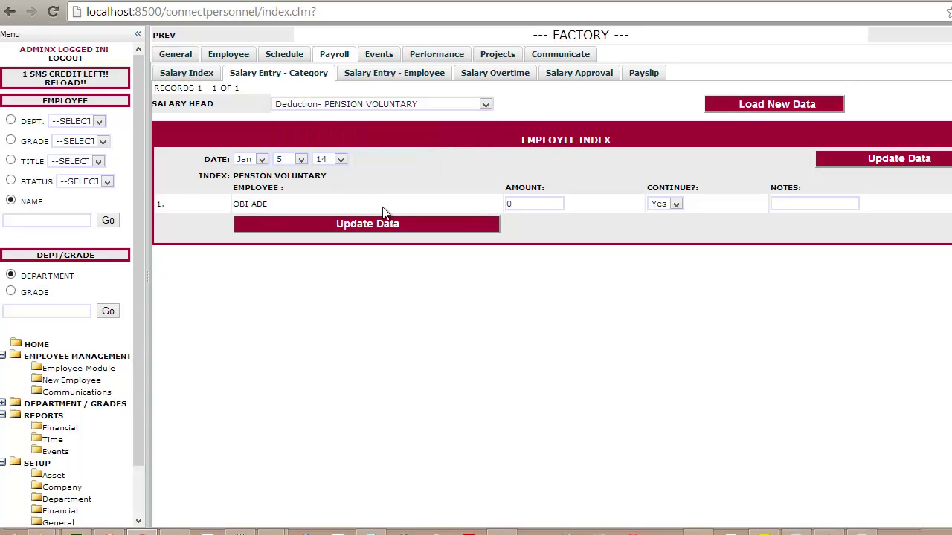
# Step: Load the Payment-BASIC salary head, set the listed employee's amount to 50000 and save the entry
pyautogui.click(422, 103)
pyautogui.click(395, 162)
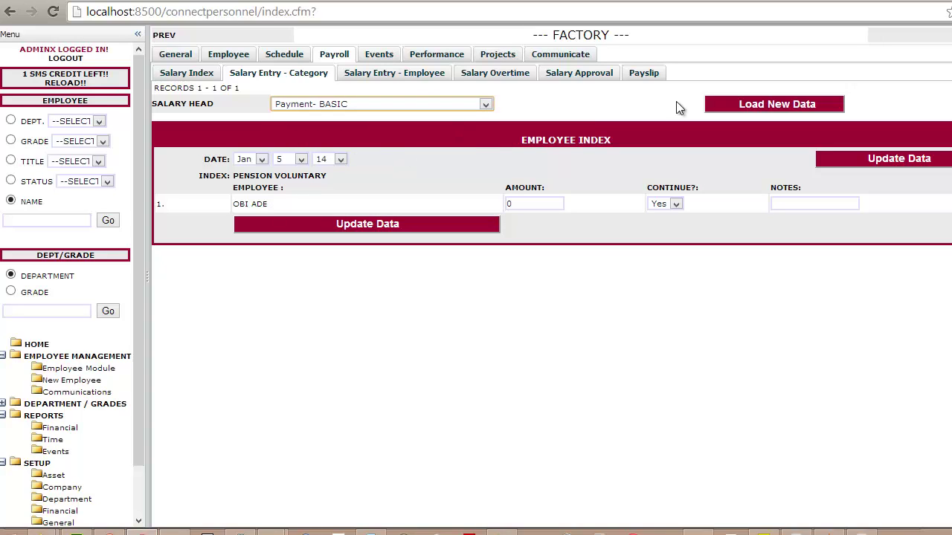
pyautogui.click(716, 107)
pyautogui.click(527, 206)
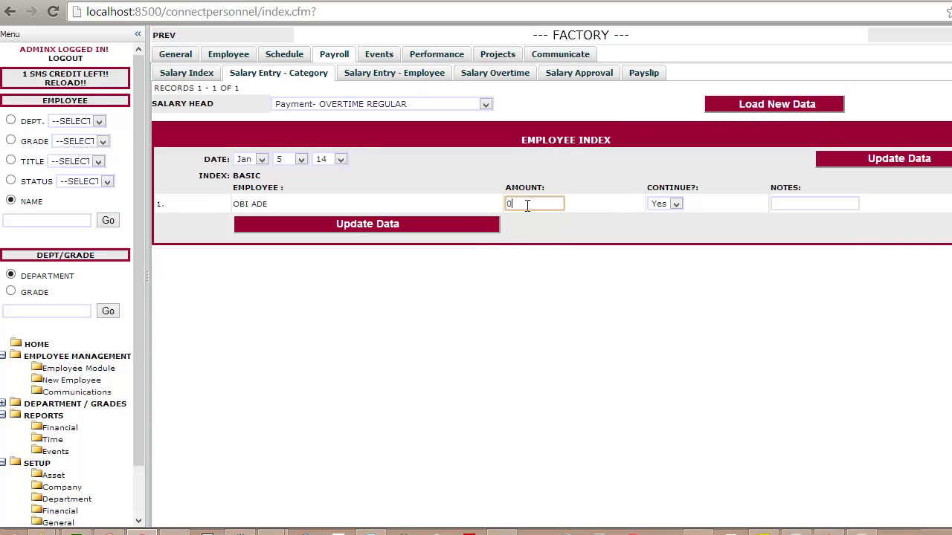
pyautogui.moveTo(526, 206); pyautogui.dragTo(457, 217)
pyautogui.write('50000')
pyautogui.click(455, 219)
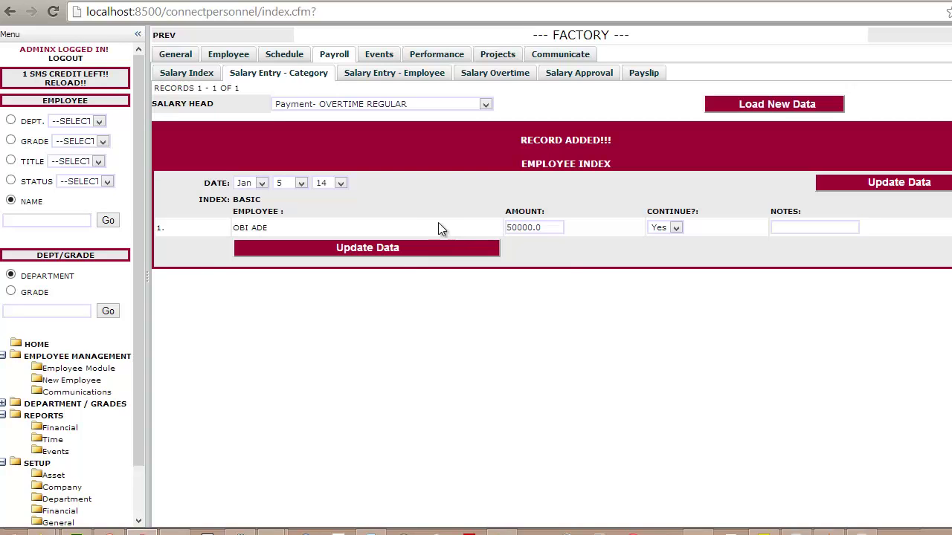
# Step: Load the Deduction-SALARY ADVANCE salary head, set the employee's amount to 10000 and save the entry
pyautogui.click(352, 109)
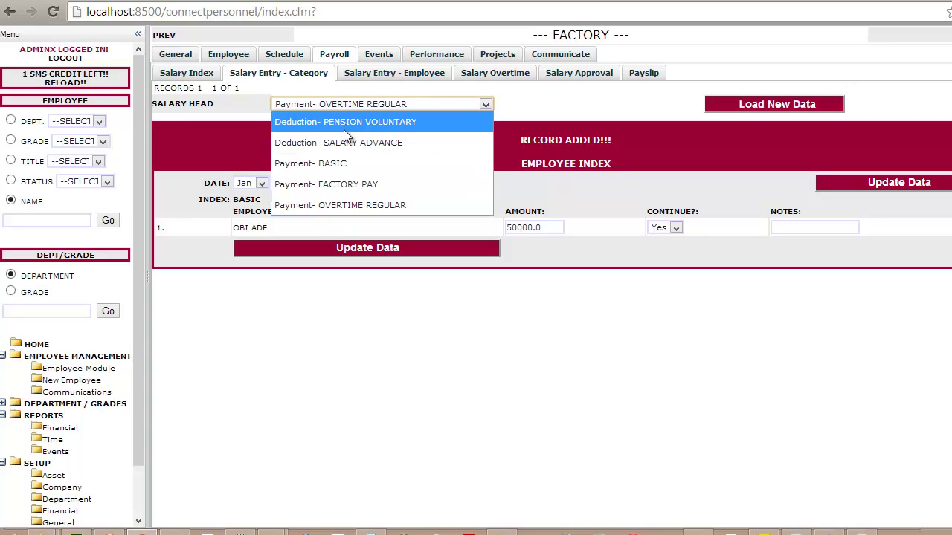
pyautogui.click(342, 142)
pyautogui.click(721, 105)
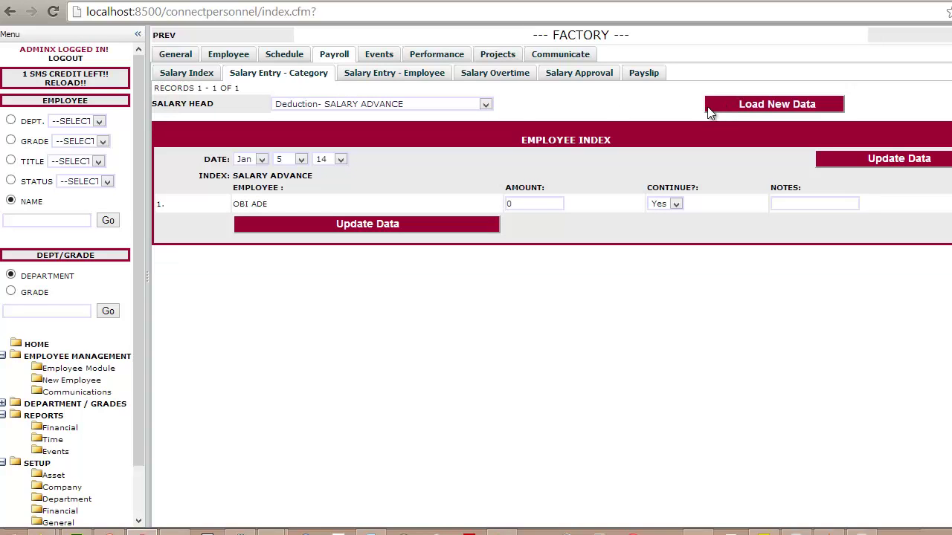
pyautogui.click(521, 207)
pyautogui.write('10000')
pyautogui.click(439, 226)
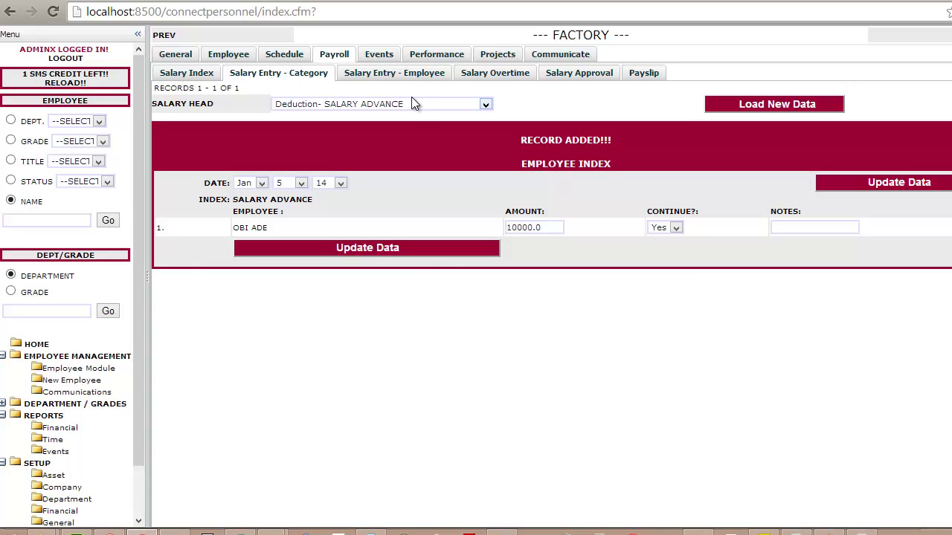
# Step: Load the Payment-FACTORY PAY salary head, set the employee's amount to 5000 and save the entry
pyautogui.click(413, 104)
pyautogui.click(392, 184)
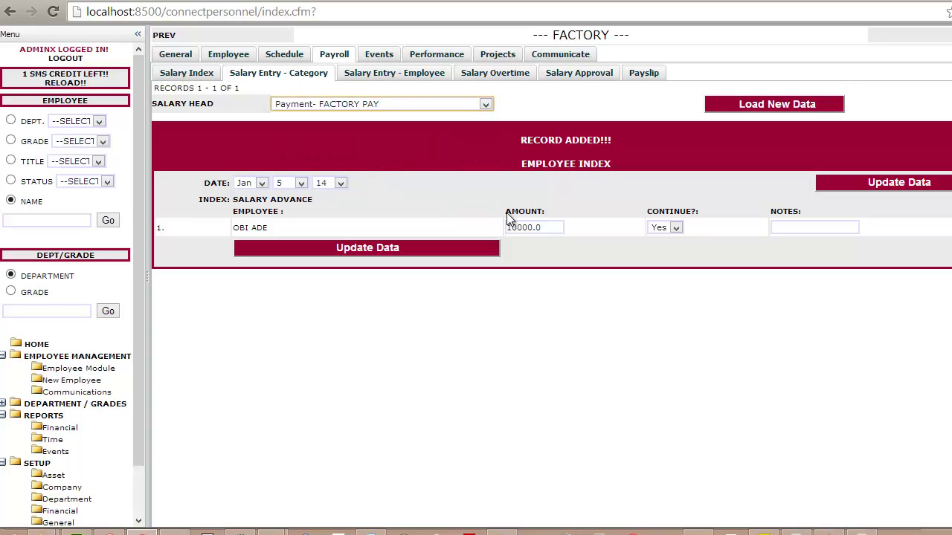
pyautogui.click(801, 104)
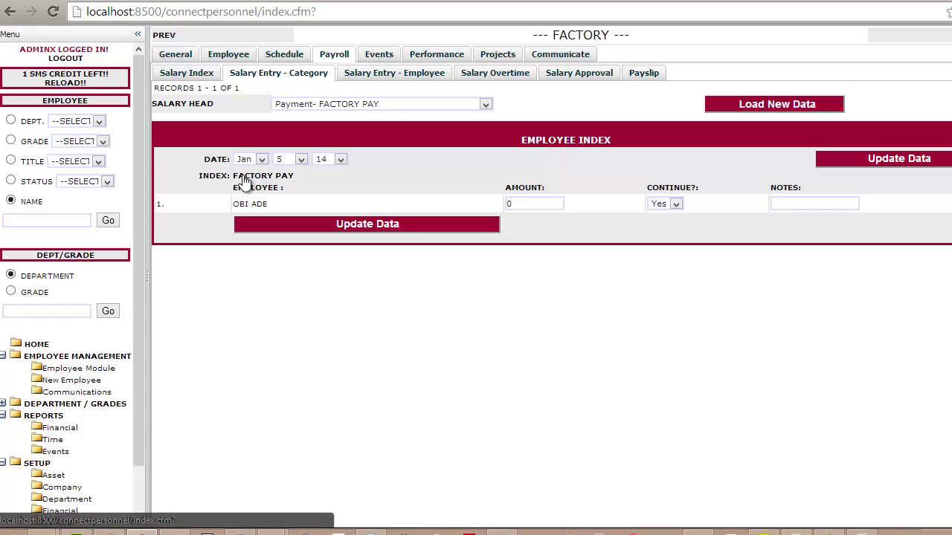
pyautogui.doubleClick(533, 210)
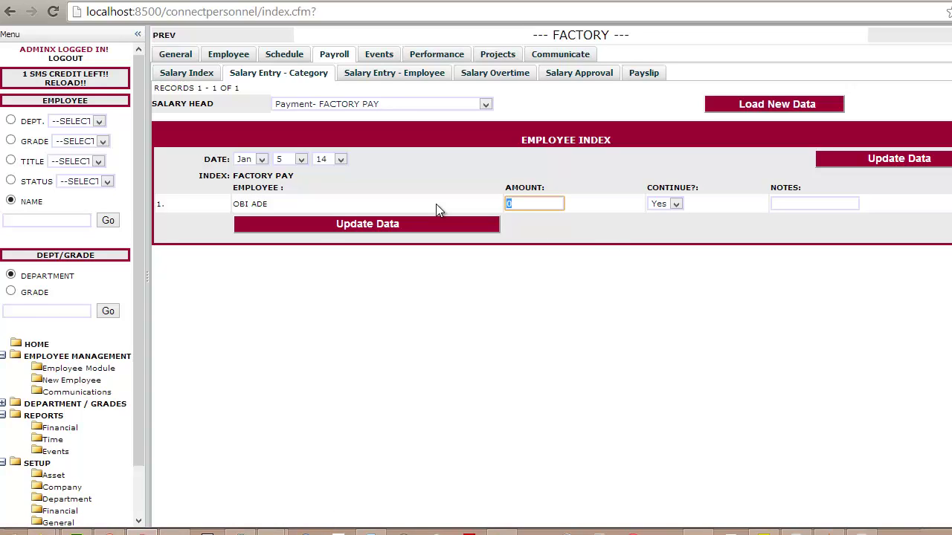
pyautogui.write('5000')
pyautogui.click(414, 223)
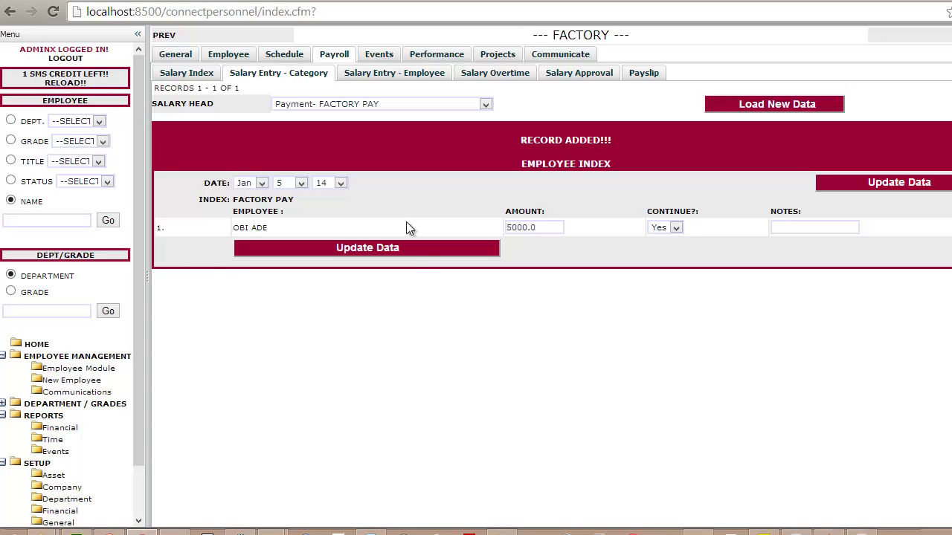
# Step: Go to salary entry by employee and examine the employee's payment and deduction heads and their Continue options
pyautogui.click(434, 108)
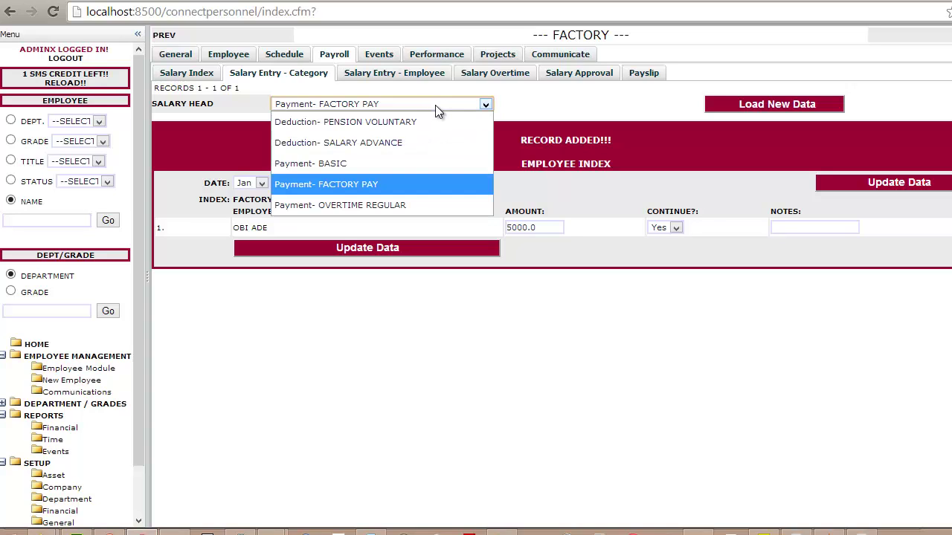
pyautogui.click(606, 131)
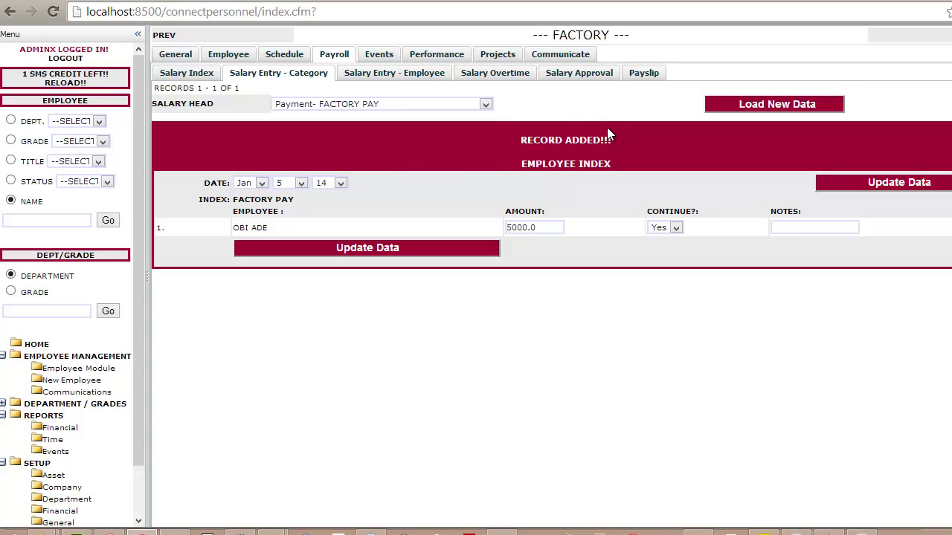
pyautogui.click(394, 83)
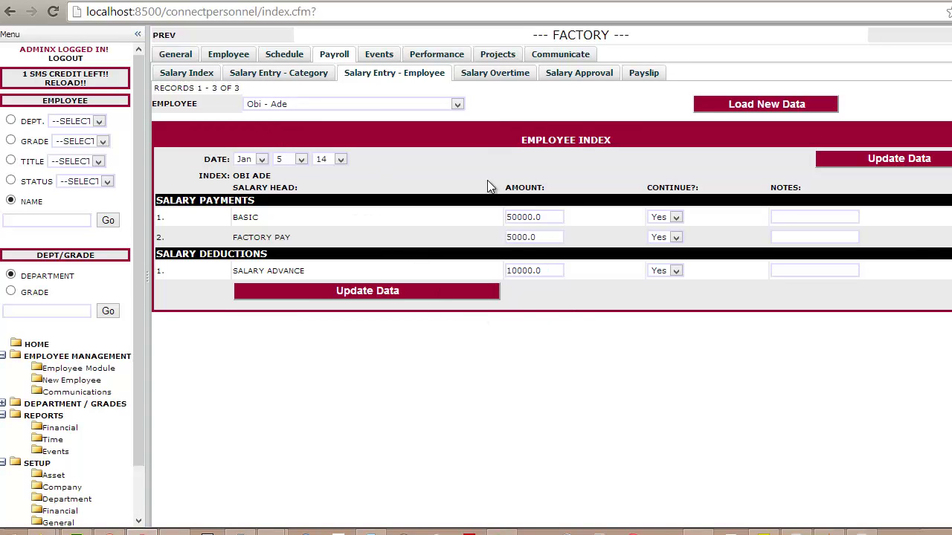
pyautogui.click(378, 104)
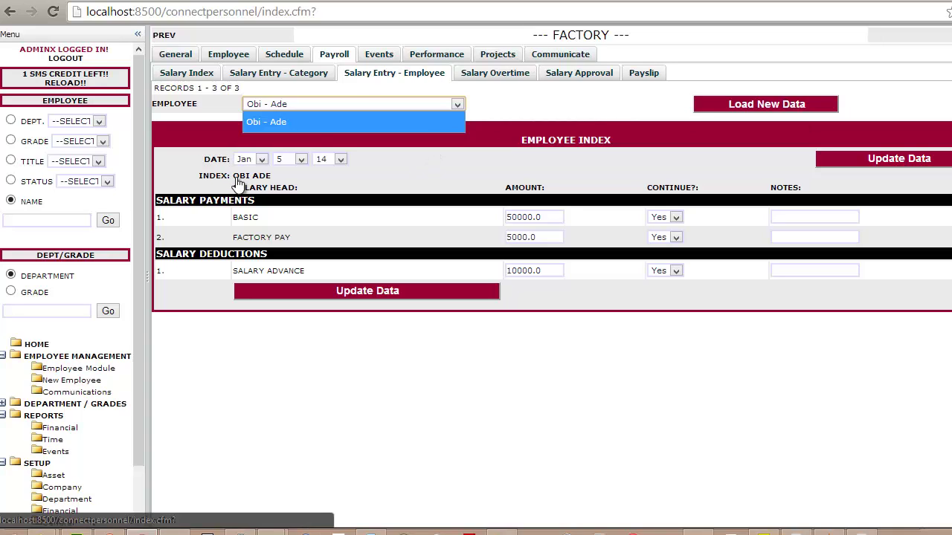
pyautogui.click(572, 228)
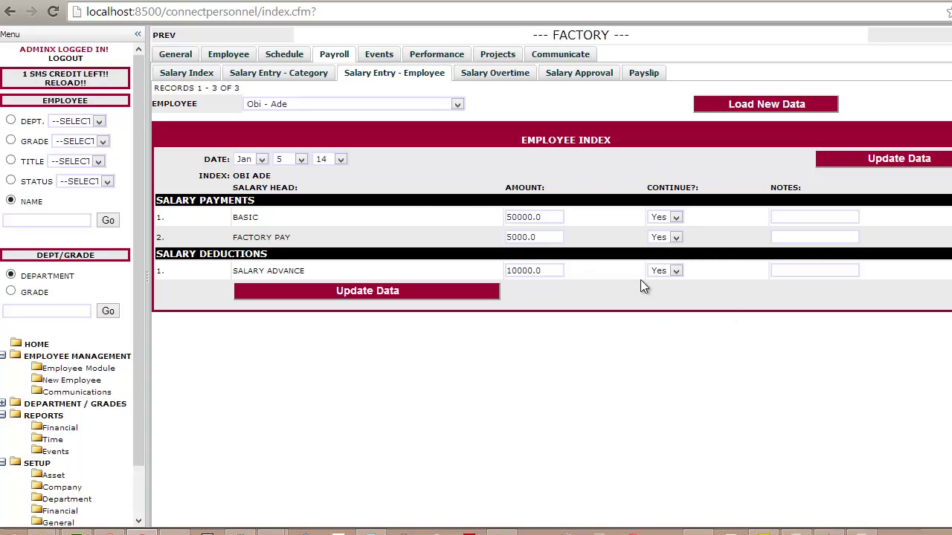
pyautogui.click(683, 216)
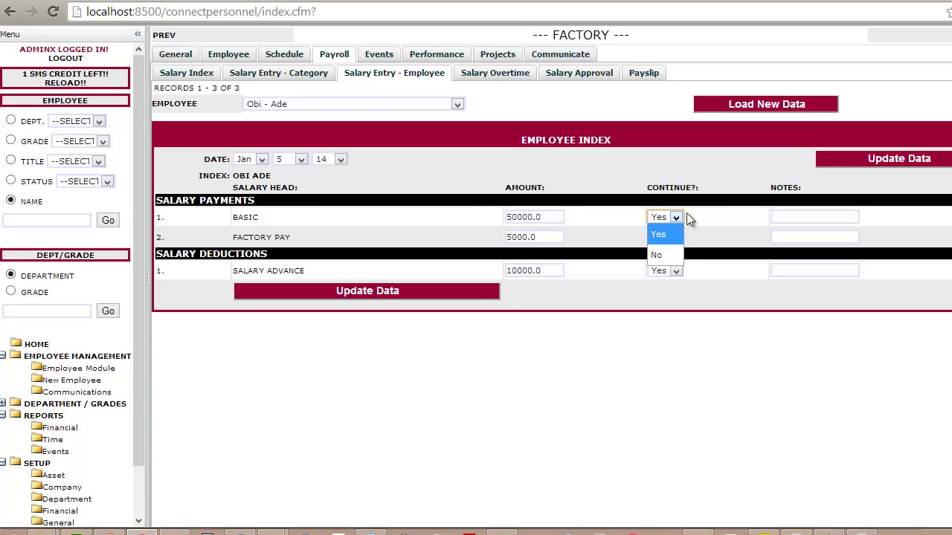
pyautogui.click(687, 216)
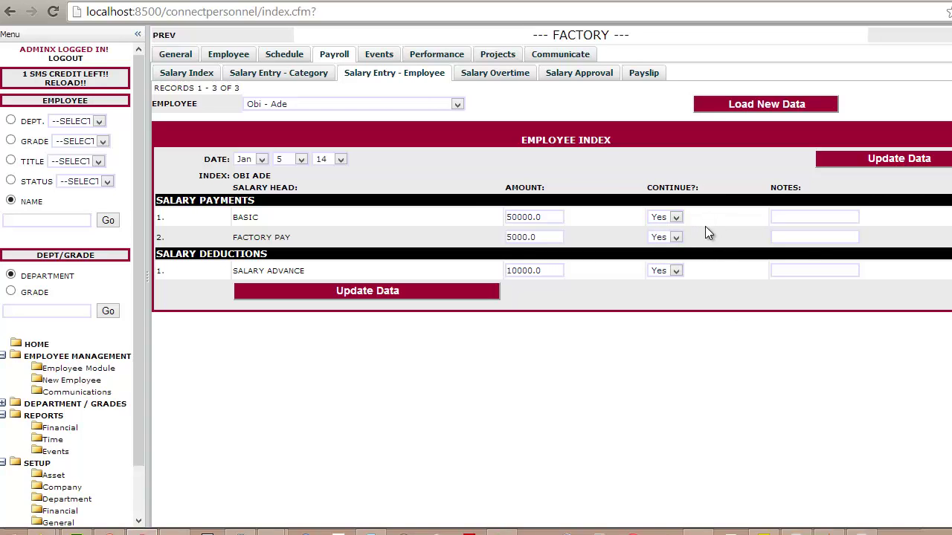
# Step: Set the Continue option of the SALARY ADVANCE deduction to No and save the employee's salary entries
pyautogui.click(670, 271)
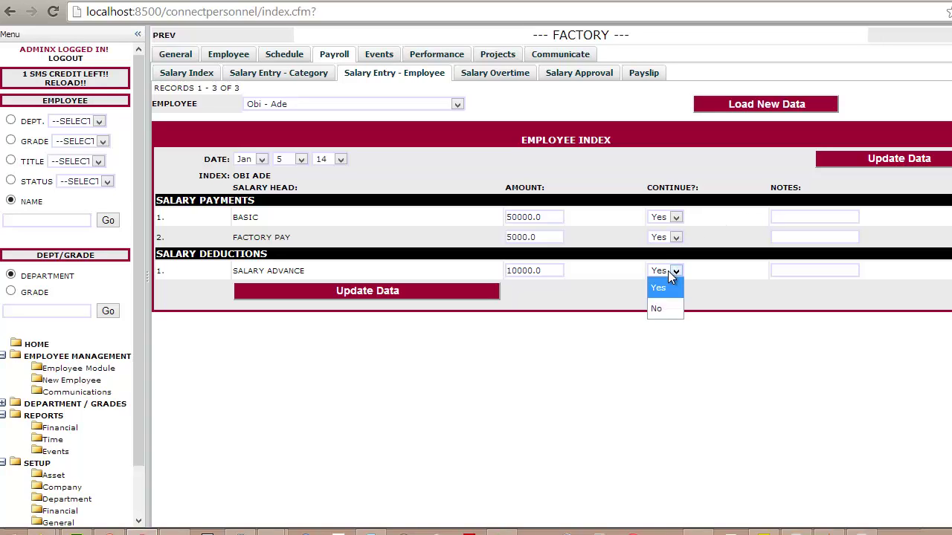
pyautogui.click(658, 309)
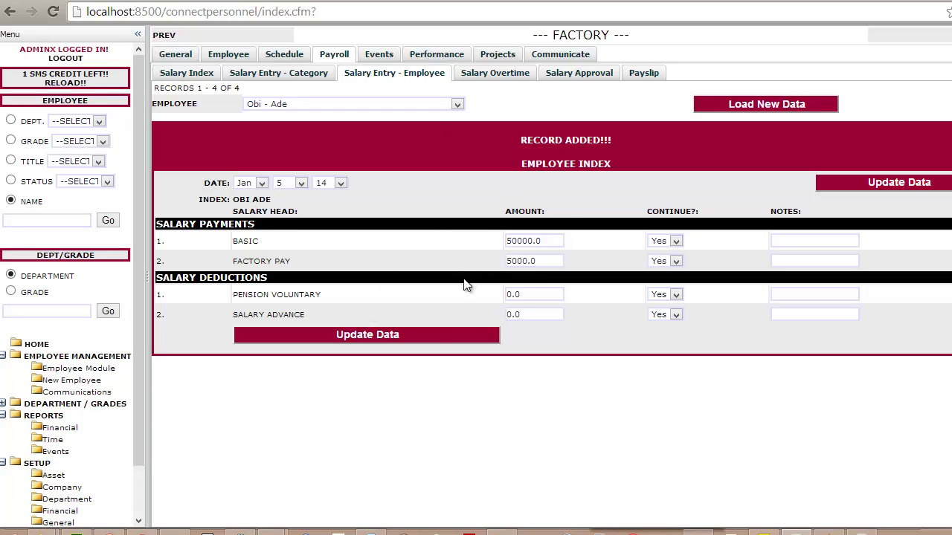
pyautogui.click(437, 336)
# Step: Enter 5 overtime hours for the employee under Payment-OVERTIME REGULAR, save them, and review the employee's salary entries
pyautogui.click(512, 75)
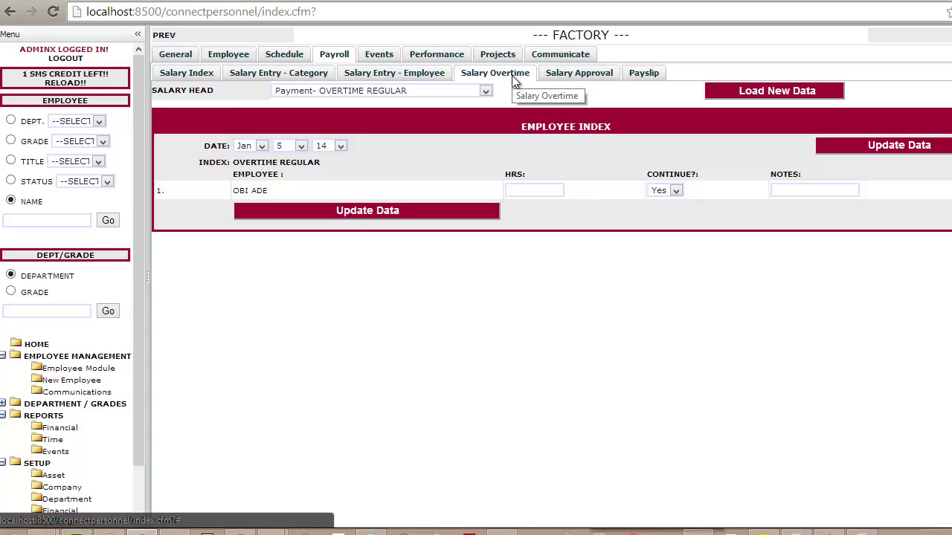
pyautogui.click(521, 190)
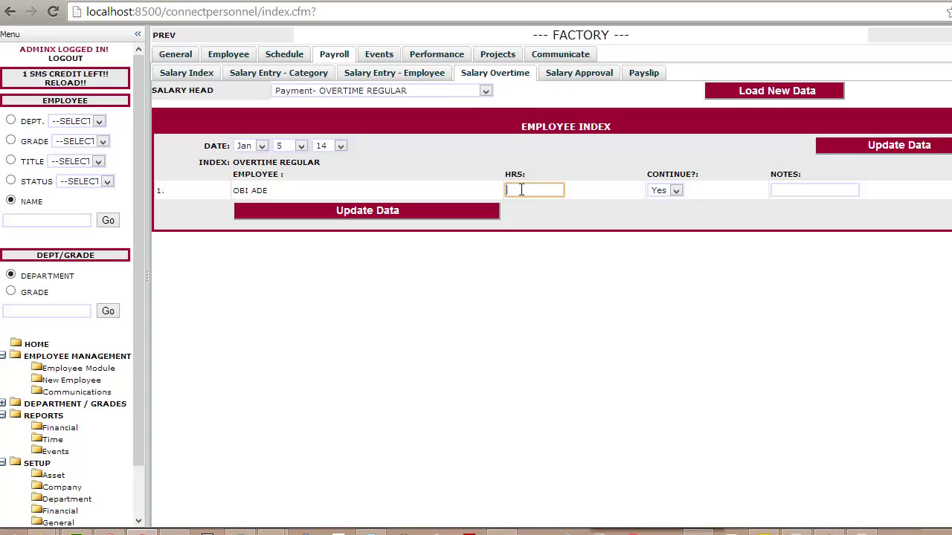
pyautogui.write('5')
pyautogui.click(437, 206)
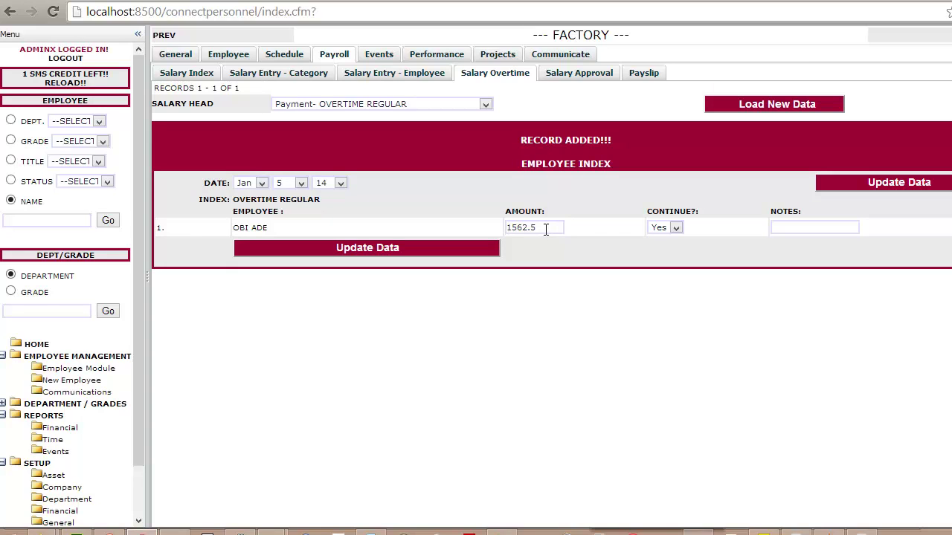
pyautogui.click(418, 72)
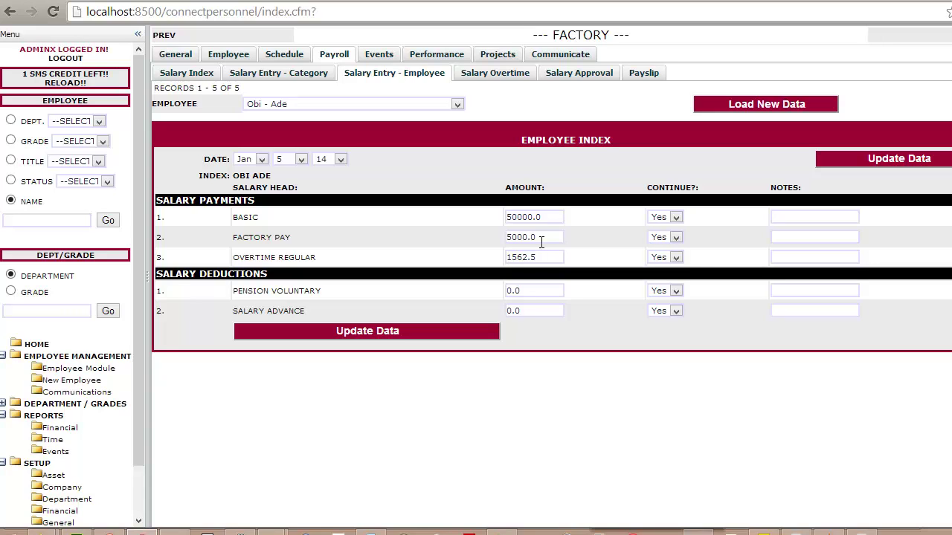
# Step: Approve the employee's salary payment with the period end set to Jan 15, 14 after checking its breakdown, and open the department's payslip records
pyautogui.click(581, 79)
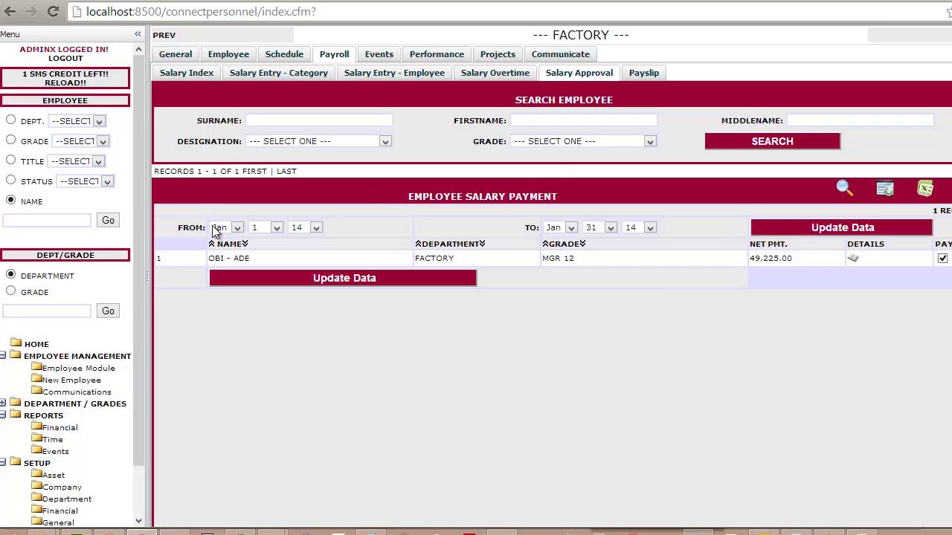
pyautogui.click(601, 229)
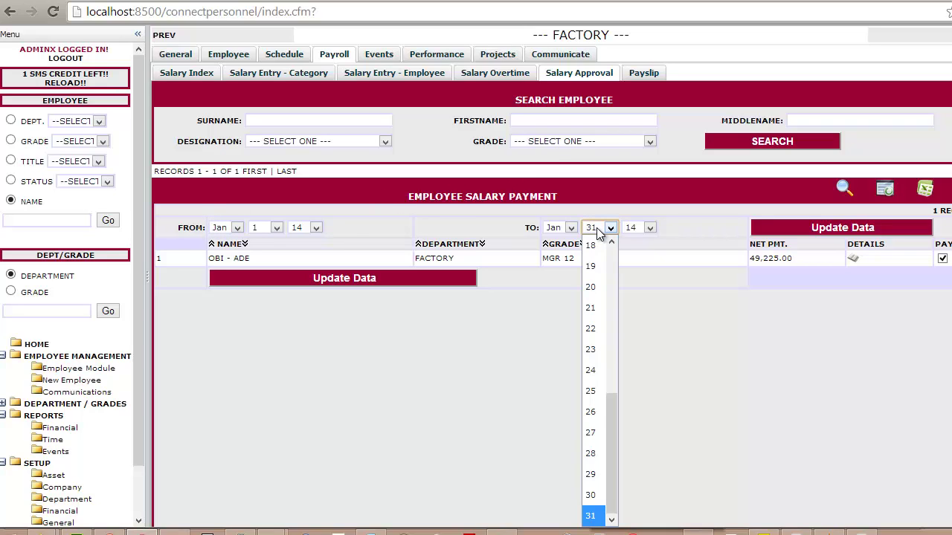
pyautogui.scroll(4, 614, 269)
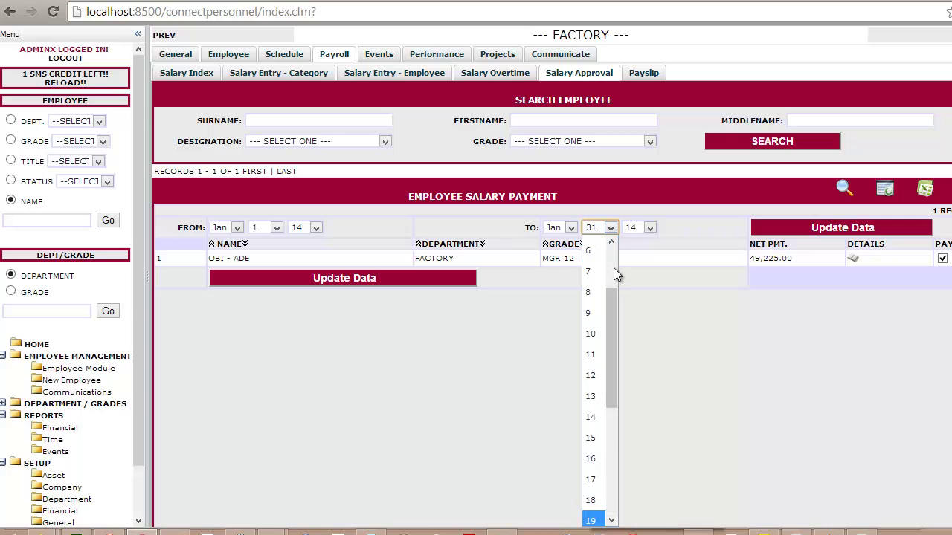
pyautogui.click(591, 438)
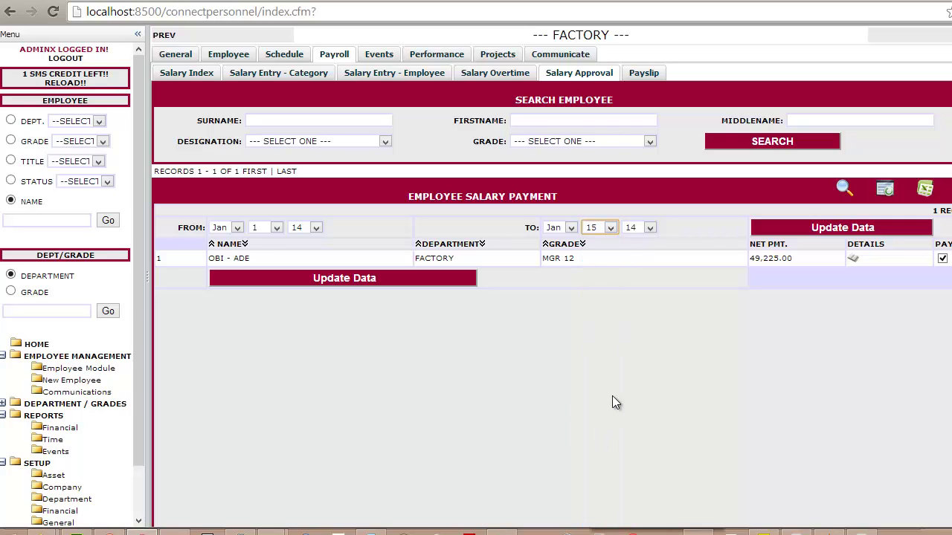
pyautogui.click(853, 261)
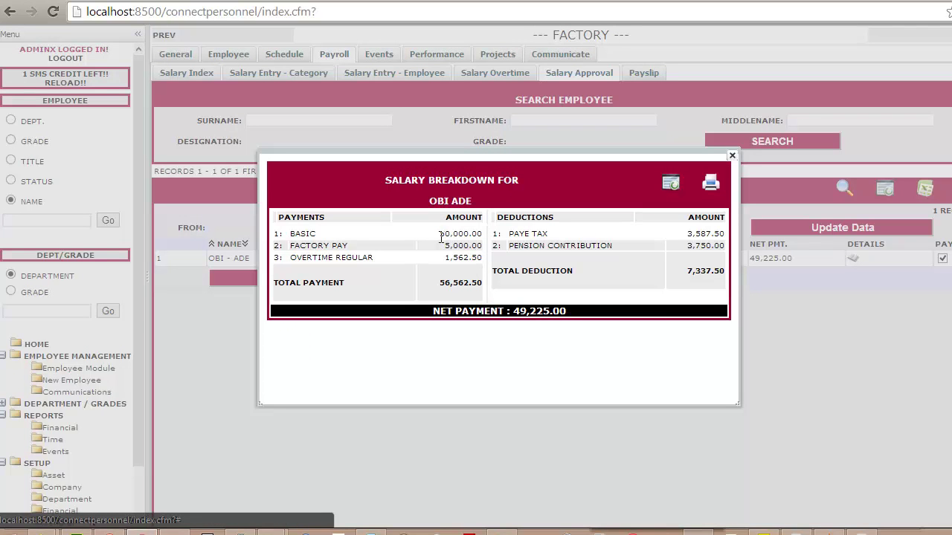
pyautogui.click(732, 157)
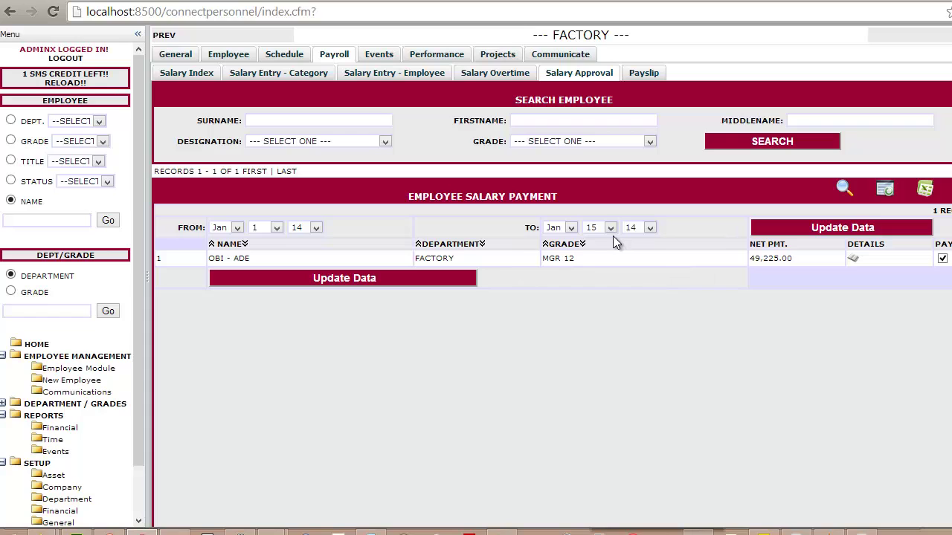
pyautogui.click(410, 282)
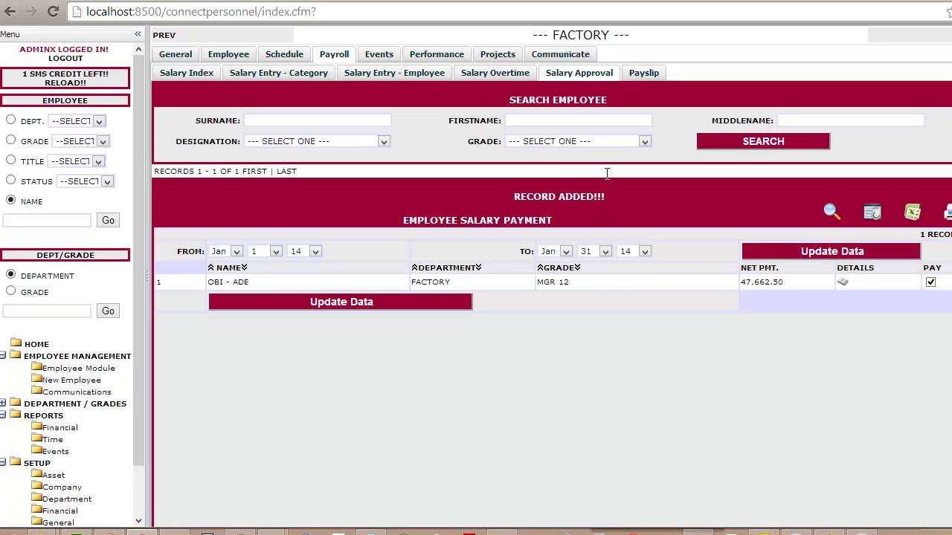
pyautogui.click(654, 71)
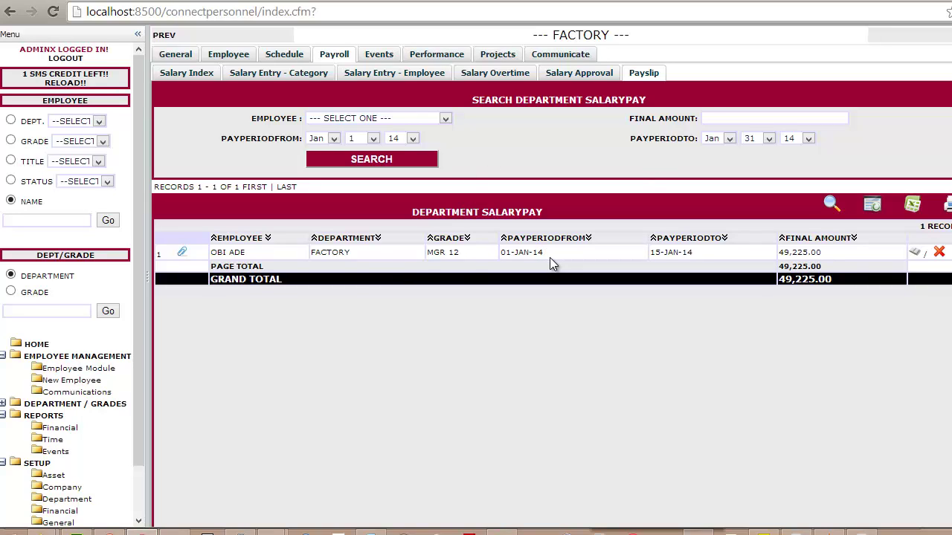
# Step: Set the date of the employee's salary entries to Jan 16, 14 and save them
pyautogui.click(408, 77)
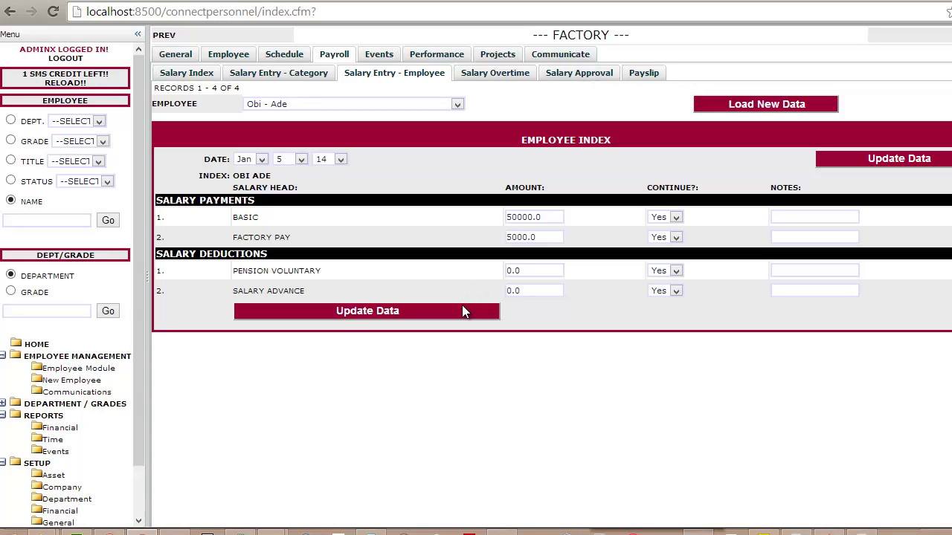
pyautogui.click(302, 159)
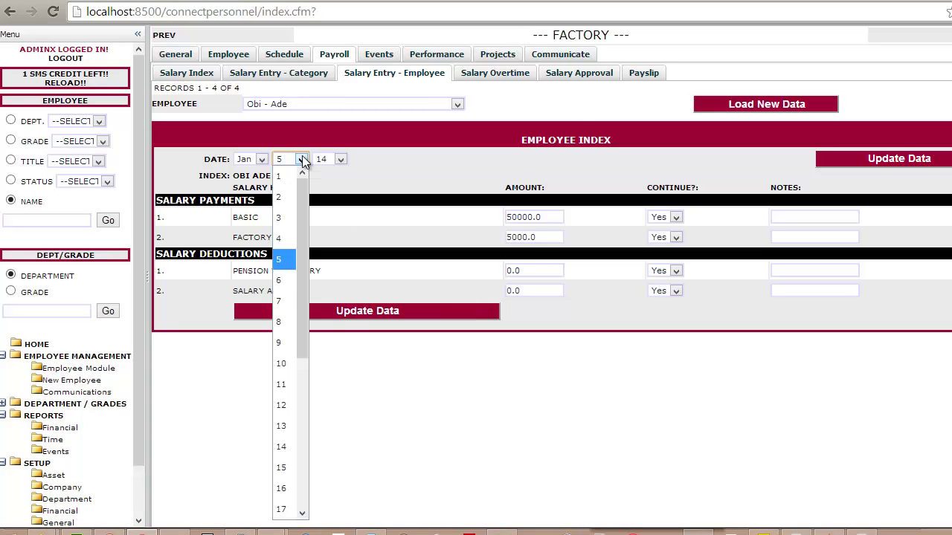
pyautogui.click(310, 440)
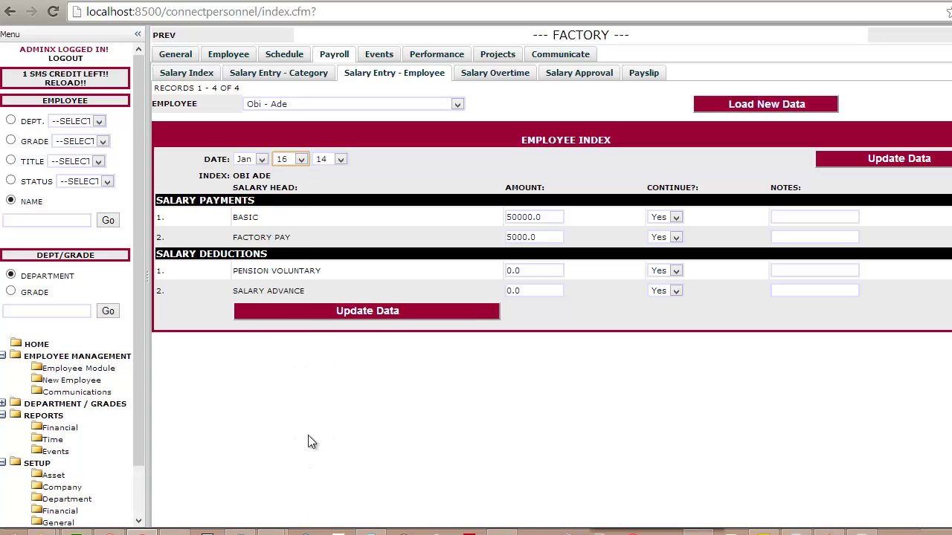
pyautogui.click(383, 315)
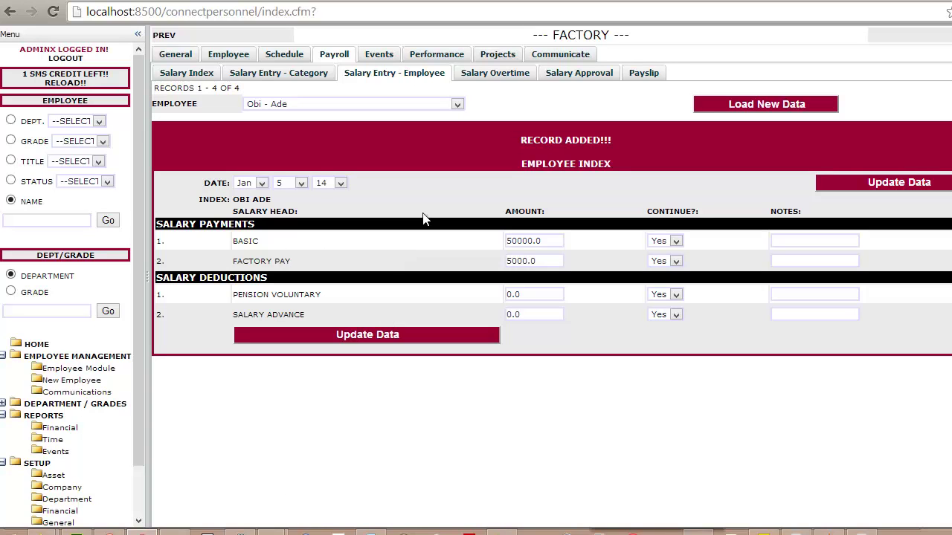
# Step: Approve the employee's salary payment with the period start set to Jan 16, 14 and open the department's payslip records
pyautogui.click(554, 75)
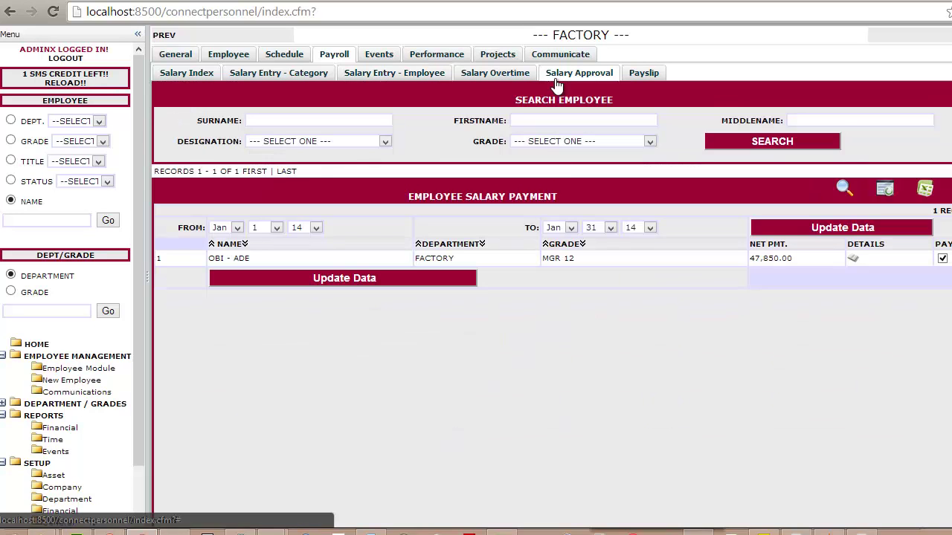
pyautogui.click(274, 229)
pyautogui.scroll(-1, 279, 521)
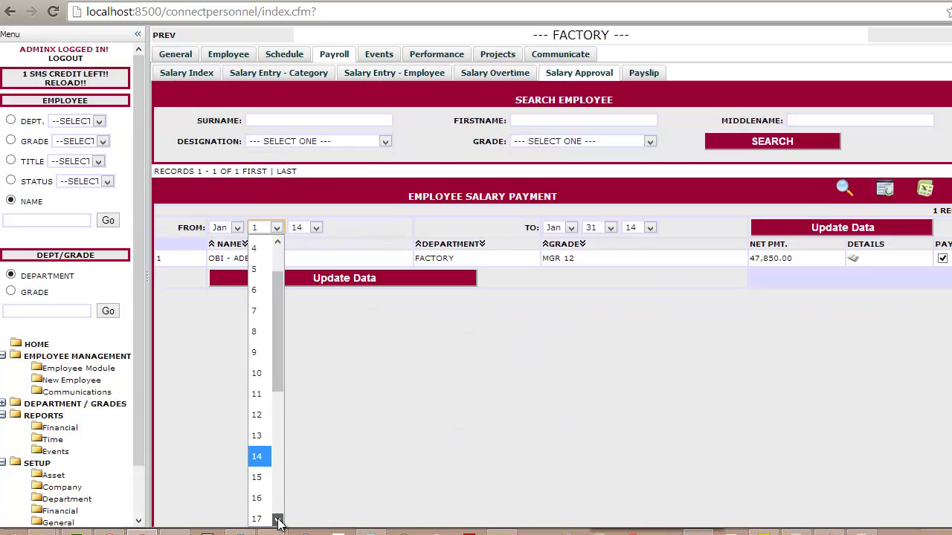
pyautogui.click(260, 497)
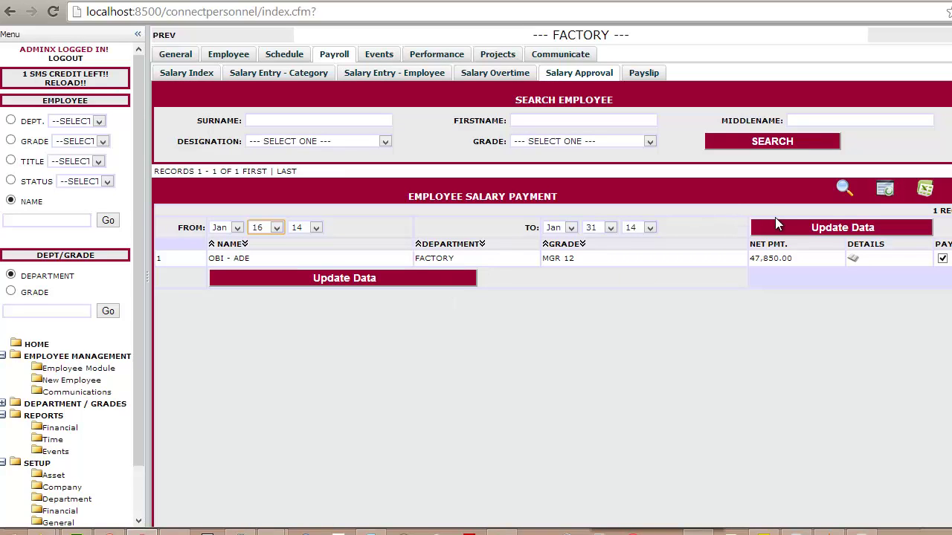
pyautogui.click(781, 228)
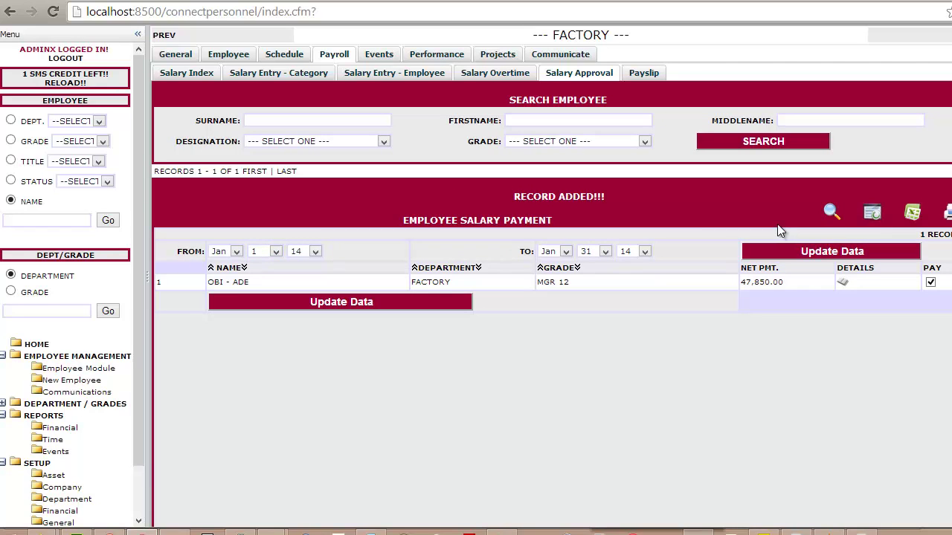
pyautogui.click(646, 73)
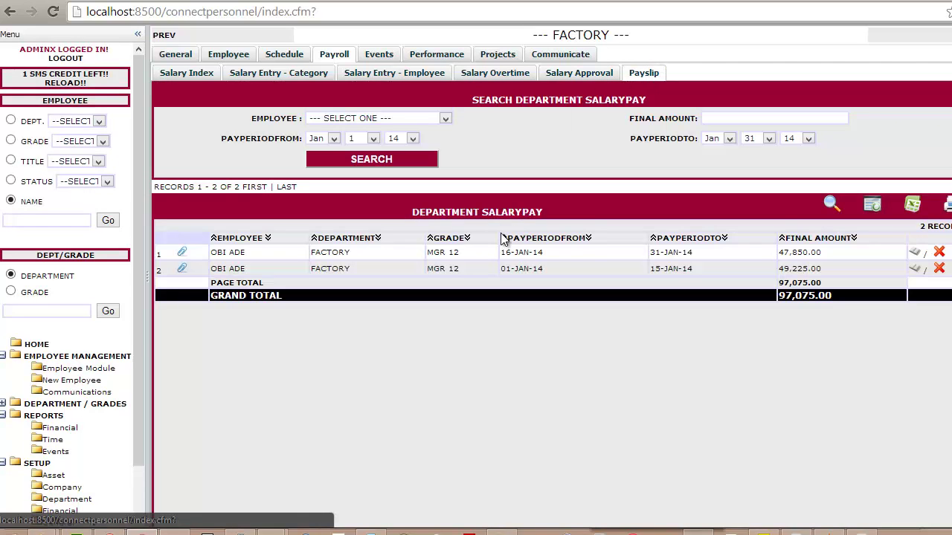